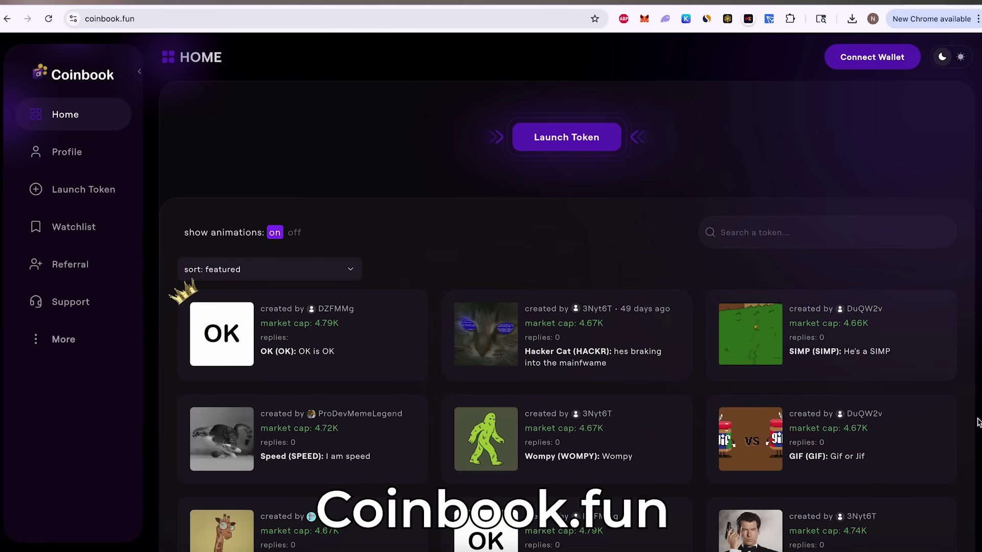
Scroll through Coinbook's featured token grid, past GIF, SIMP and Panda
scroll(977, 422, "down", 6)
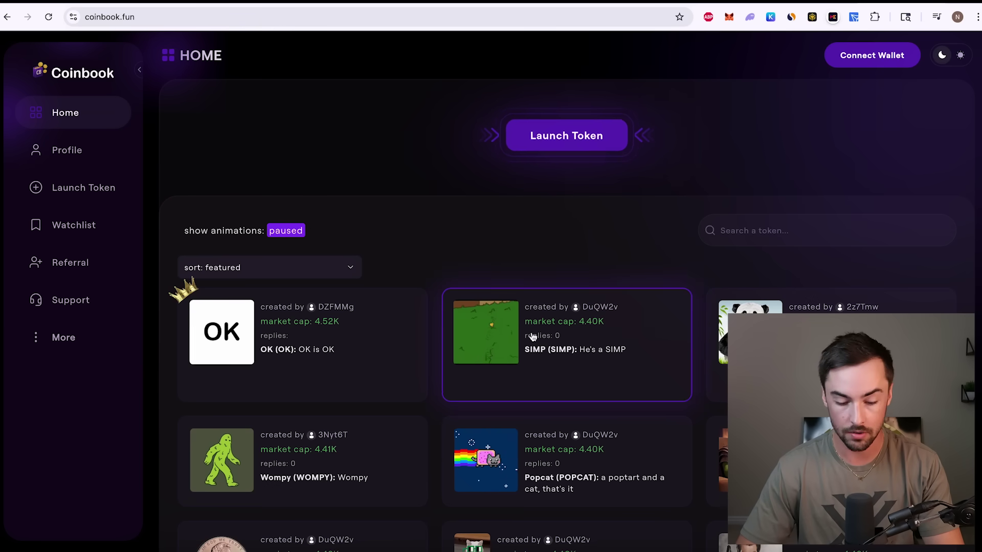
scroll(531, 337, "down", 1)
scroll(529, 338, "down", 2)
scroll(665, 253, "up", 2)
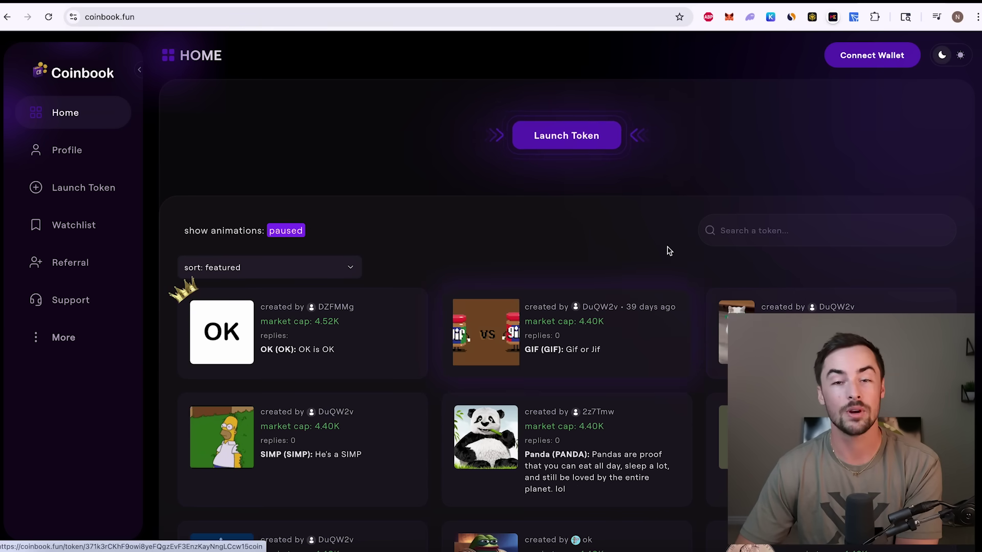
Open the Phantom wallet panel showing the $11.83 balance of 0.075 SOL
left_click(750, 17)
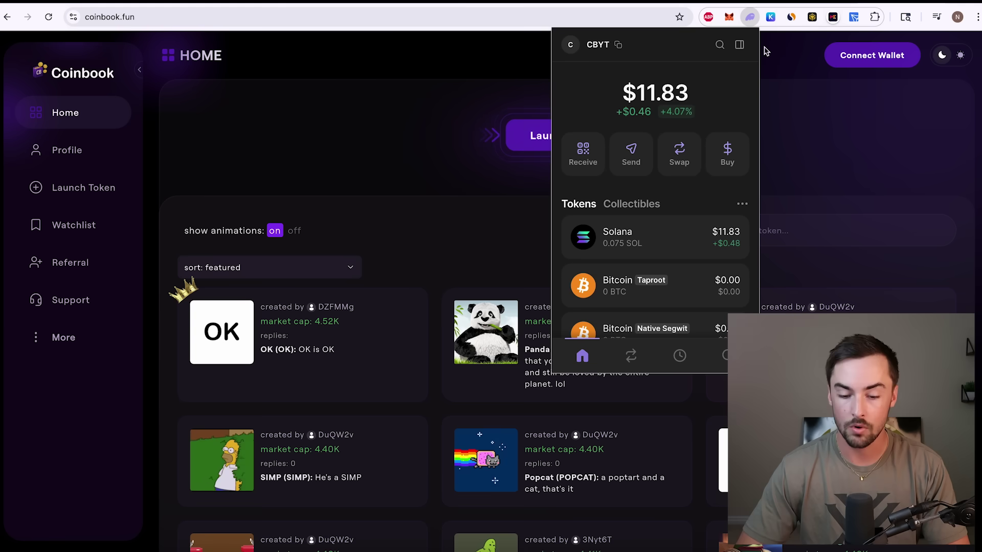
mouse_move(676, 61)
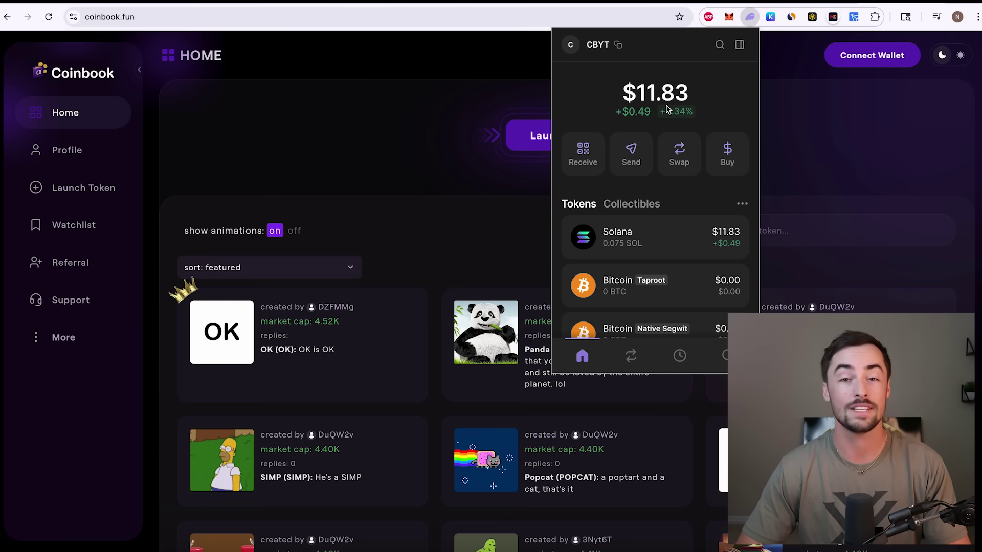
Dismiss the wallet panel, connect Phantom to coinbook.fun, and sign the ownership message
left_click(775, 59)
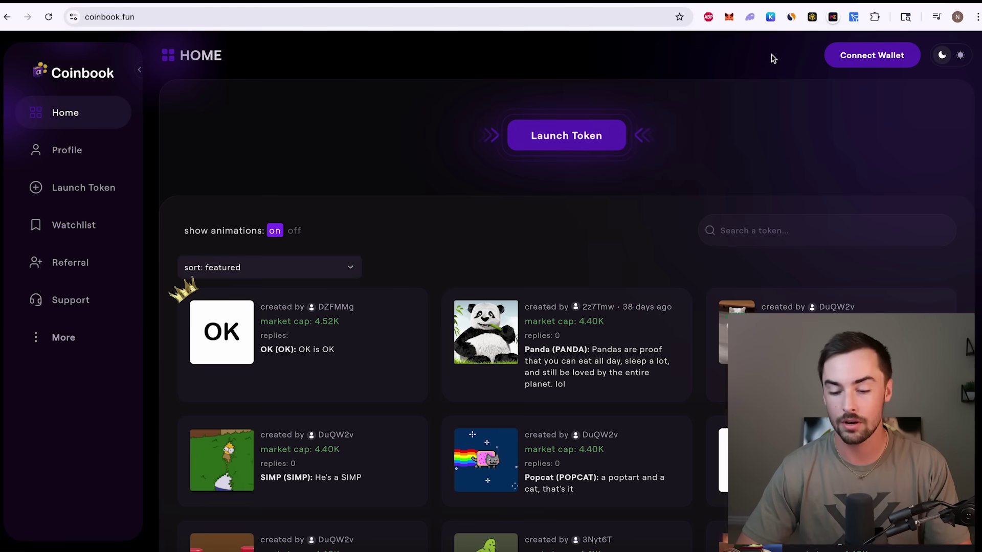
left_click(864, 56)
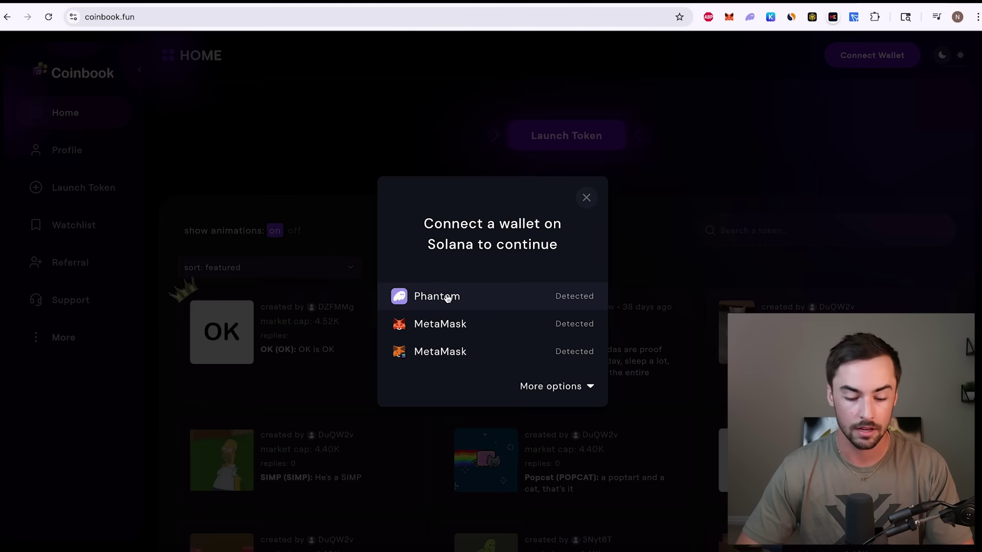
left_click(446, 297)
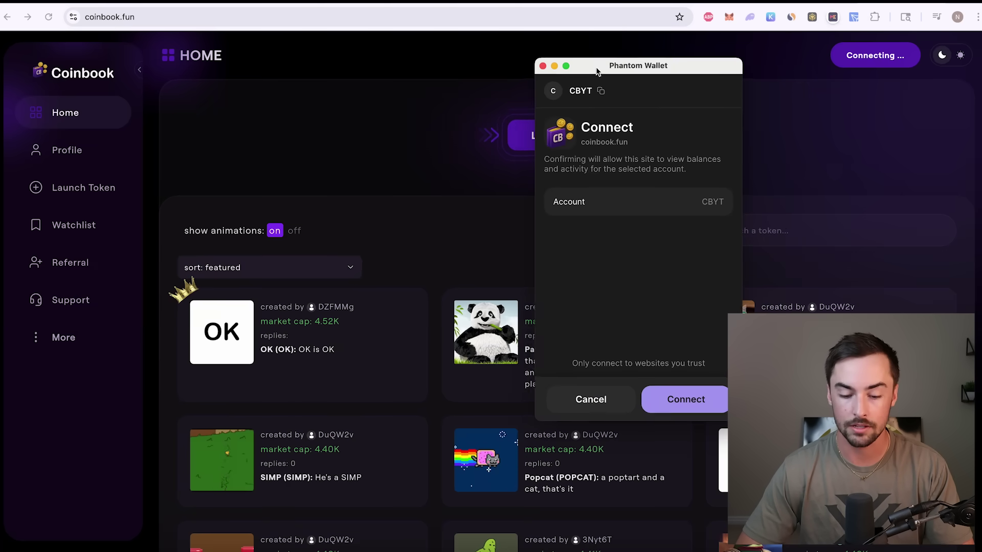
left_click(689, 407)
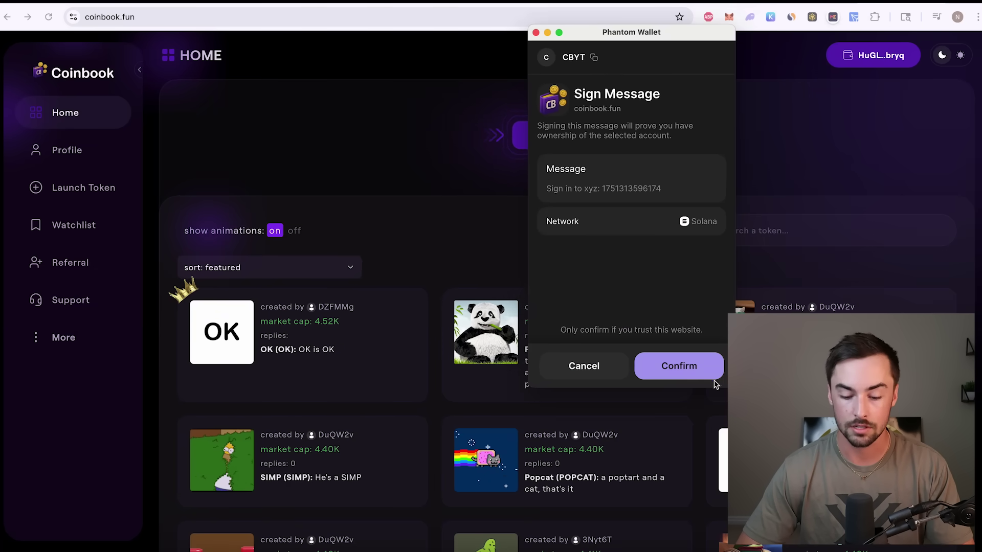
left_click(699, 367)
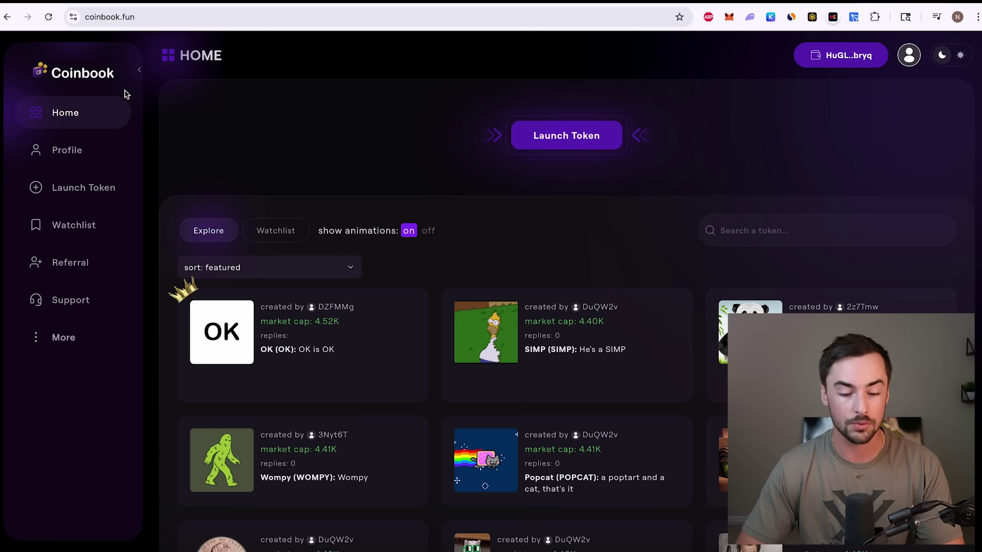
Go to the account's Profile page and bring up its Edit Profile options
left_click(96, 150)
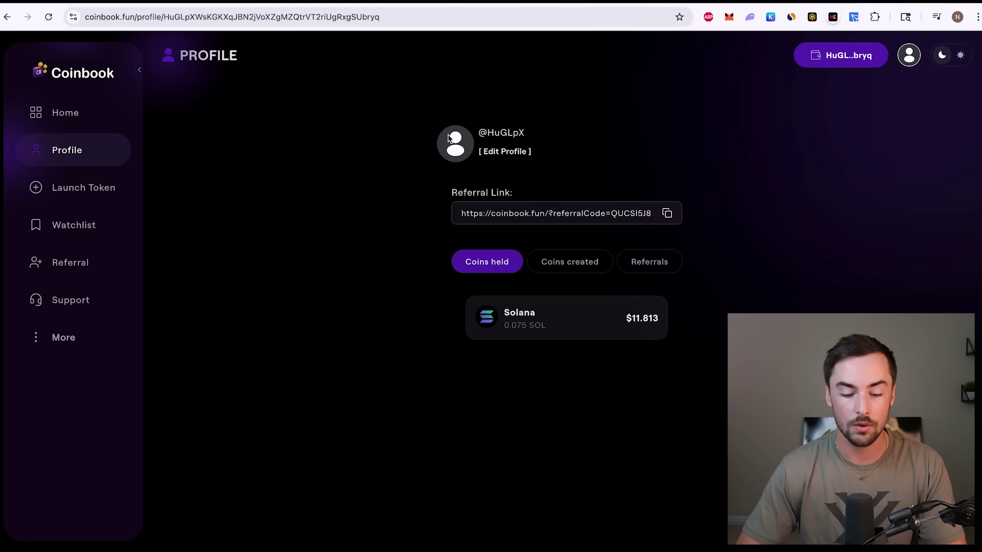
left_click(501, 154)
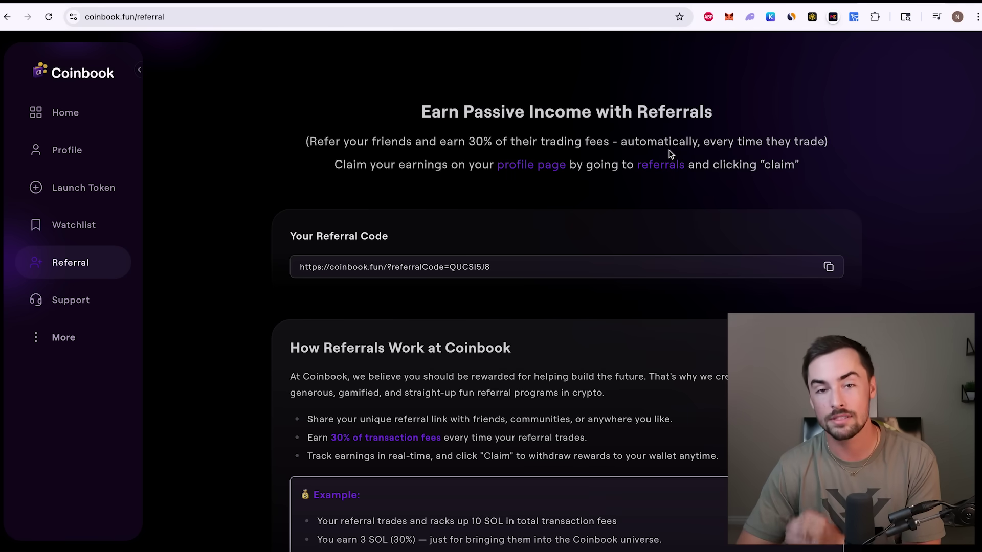
Scroll through the Referral page's example where 10 SOL in fees earns 3 SOL
scroll(830, 225, "down", 2)
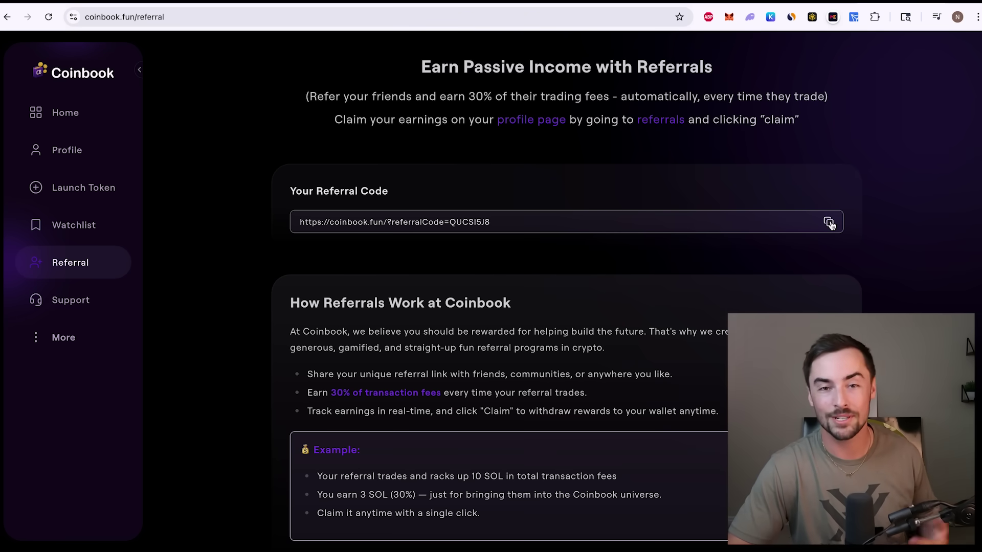
scroll(399, 528, "down", 3)
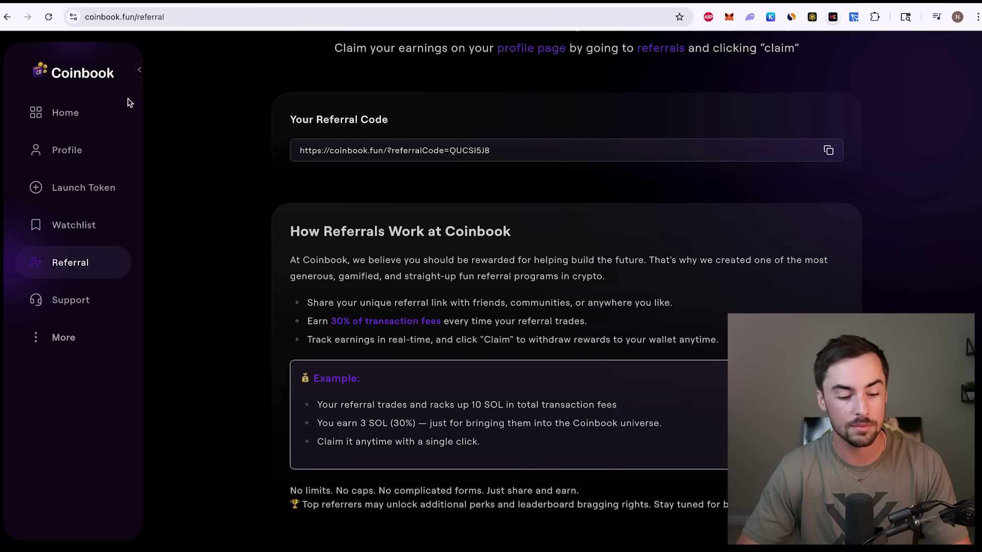
Open the Launch New Token form and expand the empty Telegram, Website and Twitter/X fields
left_click(97, 108)
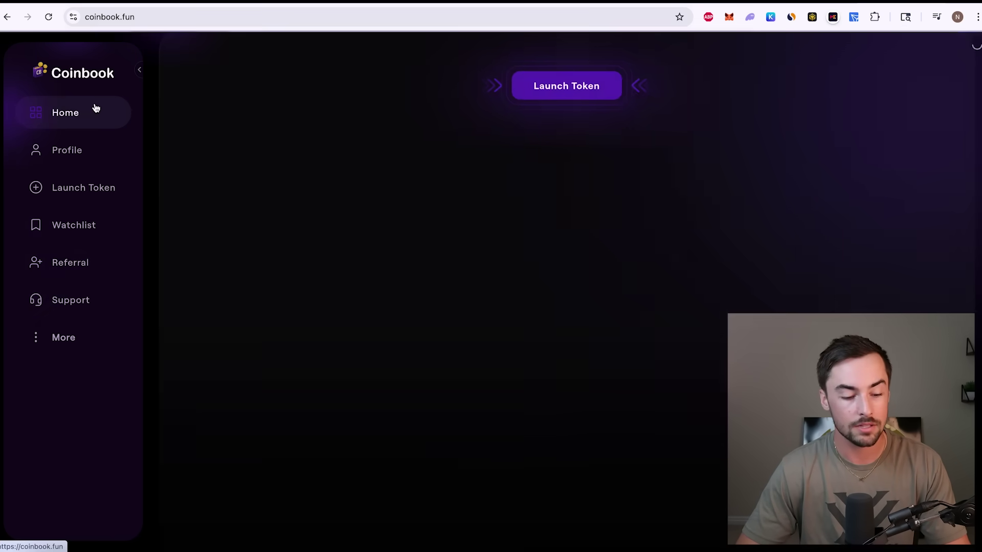
left_click(76, 190)
left_click(99, 119)
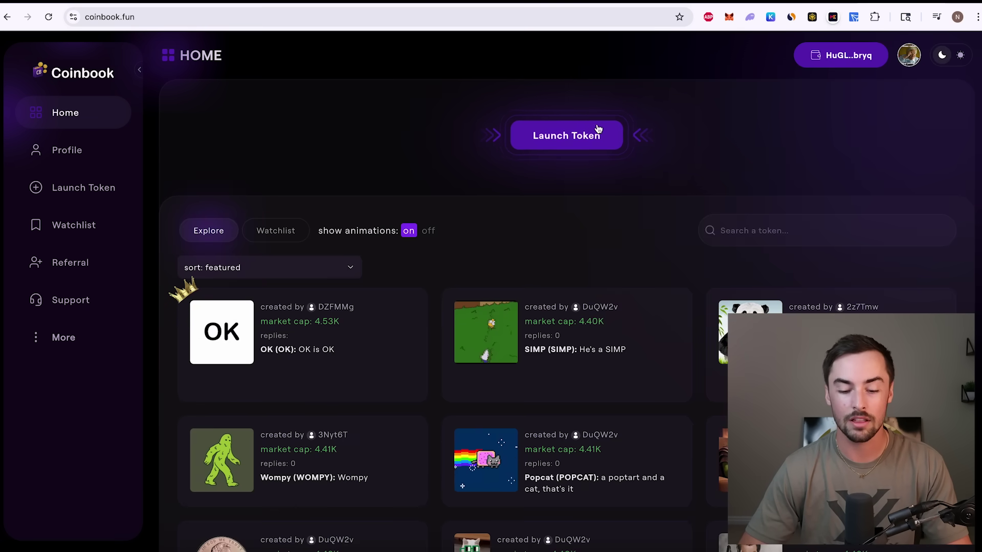
left_click(572, 135)
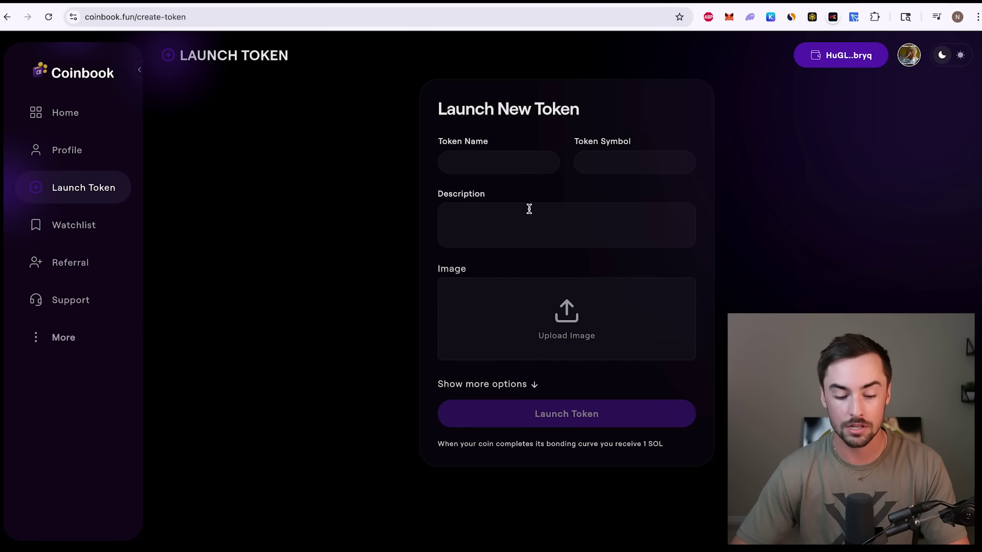
left_click(532, 385)
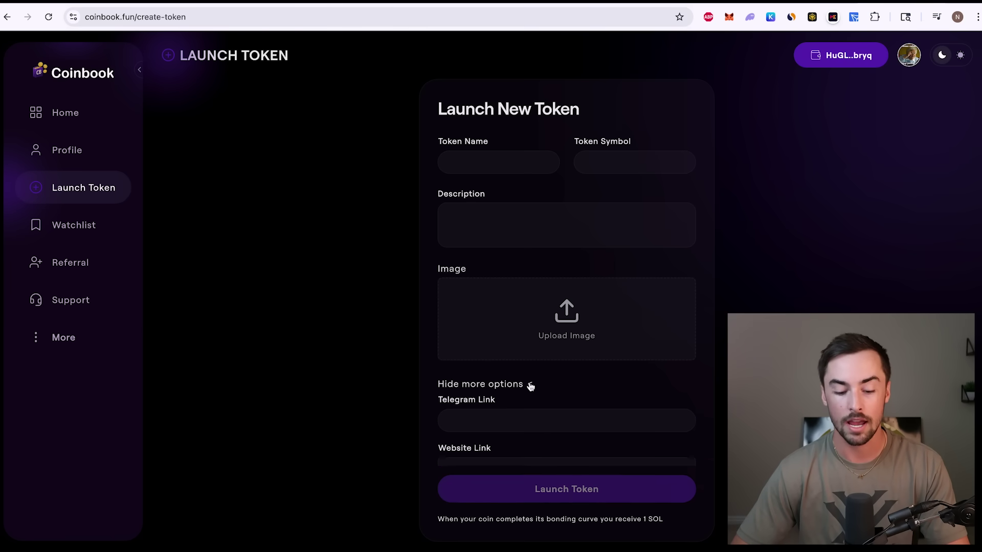
scroll(561, 454, "down", 3)
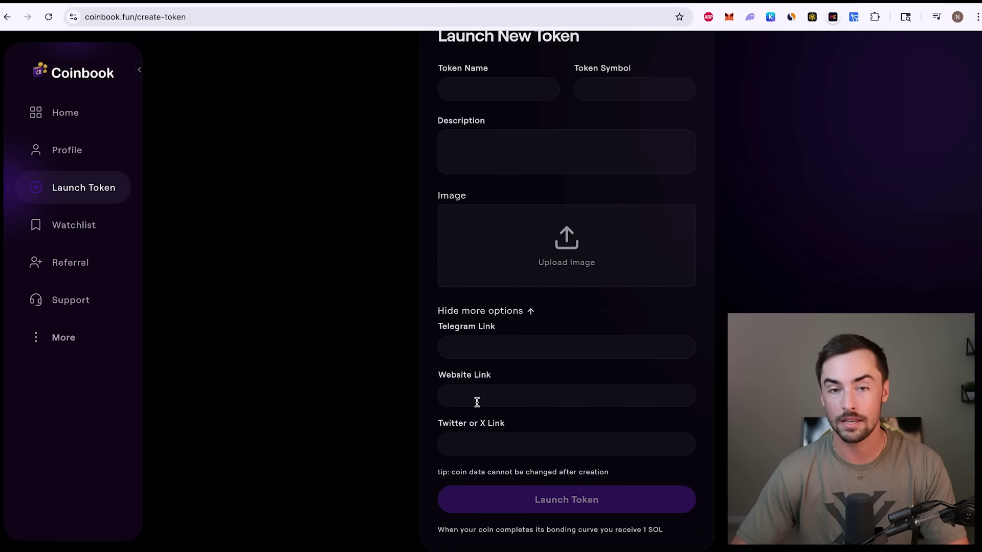
scroll(486, 425, "up", 1)
scroll(486, 422, "down", 1)
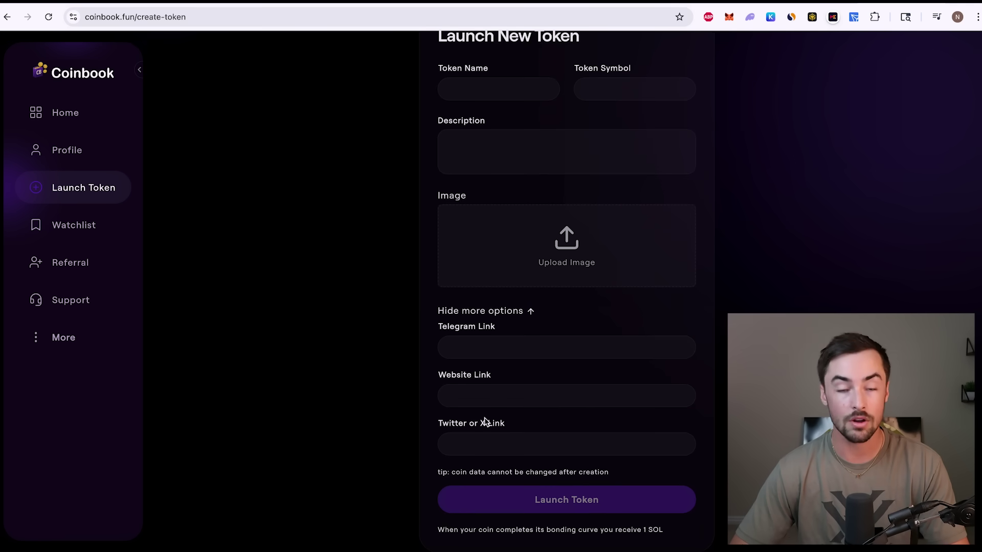
Enter the token name Speed and the description 'I am speed'
left_click(505, 94)
type("Speed")
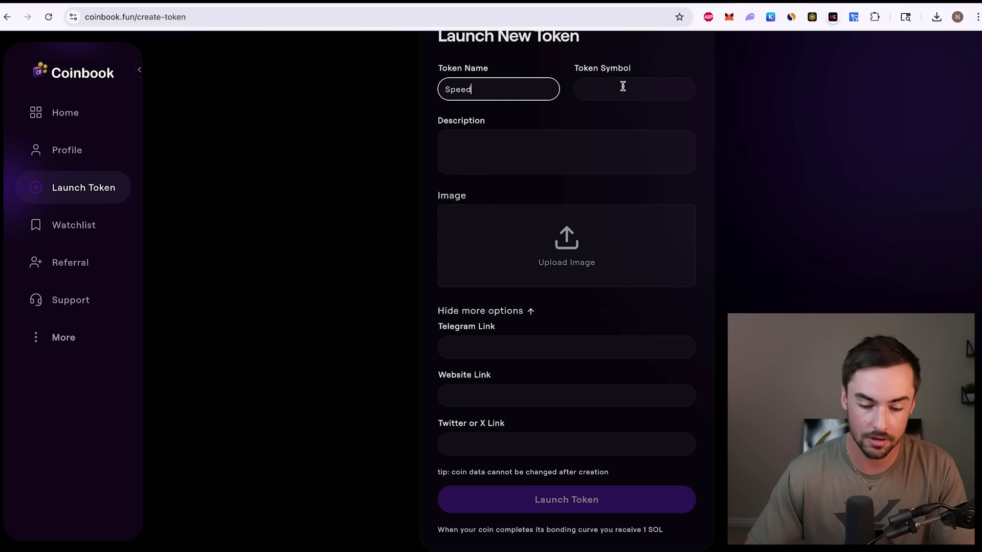
left_click(520, 141)
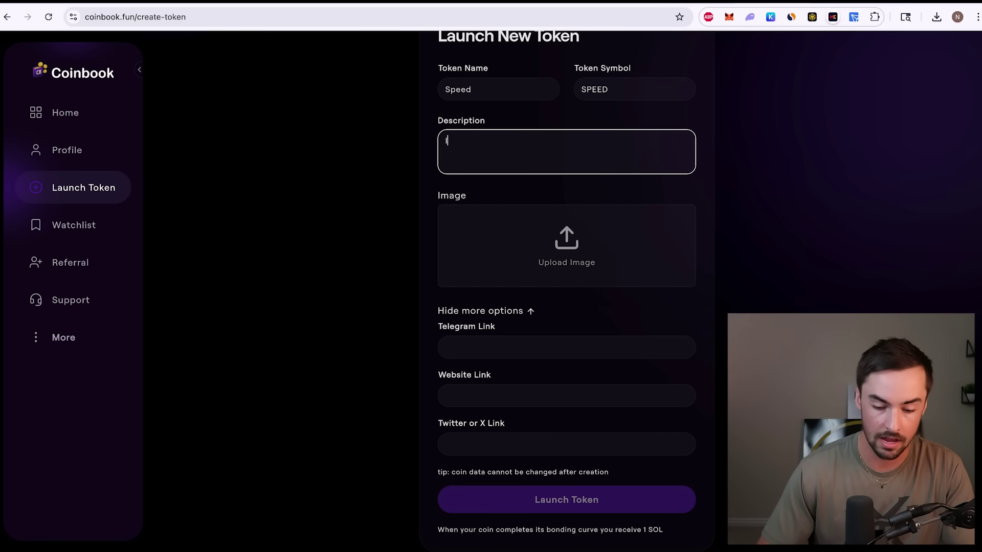
type("I am speed")
left_click(484, 84)
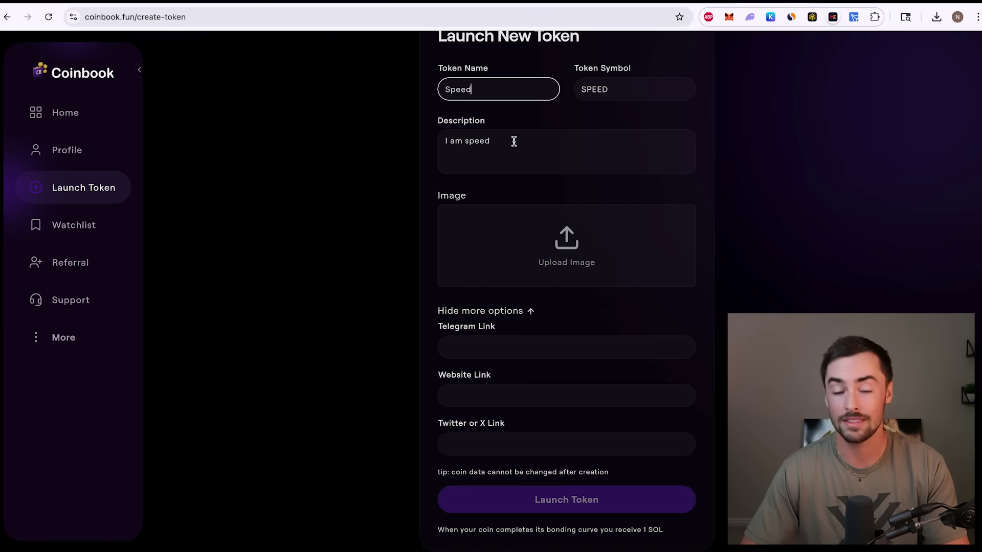
left_click_drag(447, 90, 485, 90)
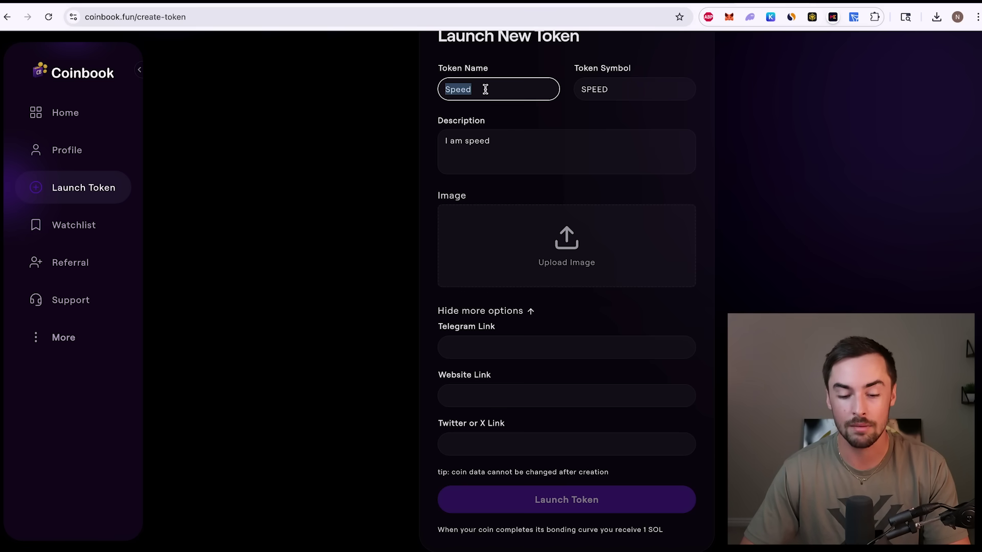
left_click(577, 89)
Upload the running cat picture as the token image and collapse the social link fields
left_click(563, 271)
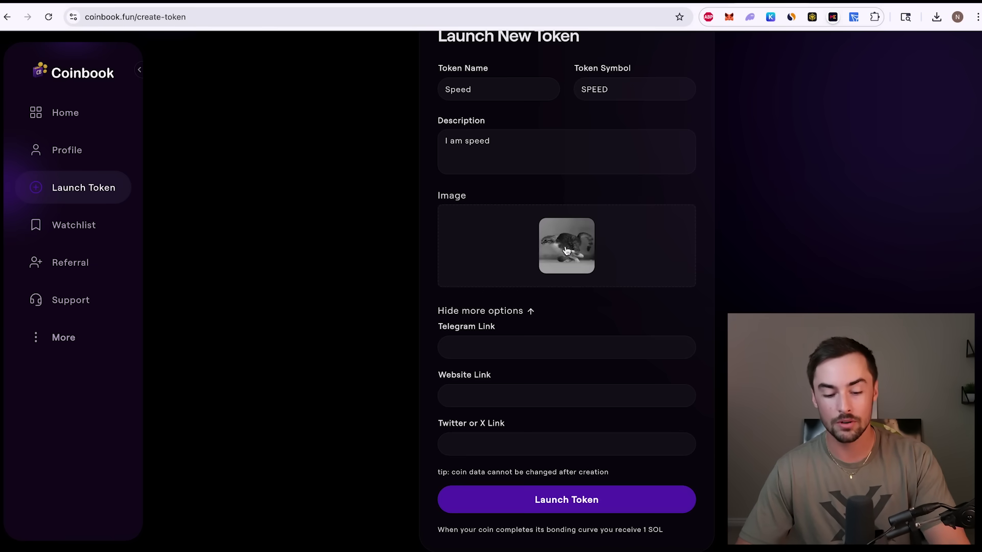
scroll(579, 237, "up", 5)
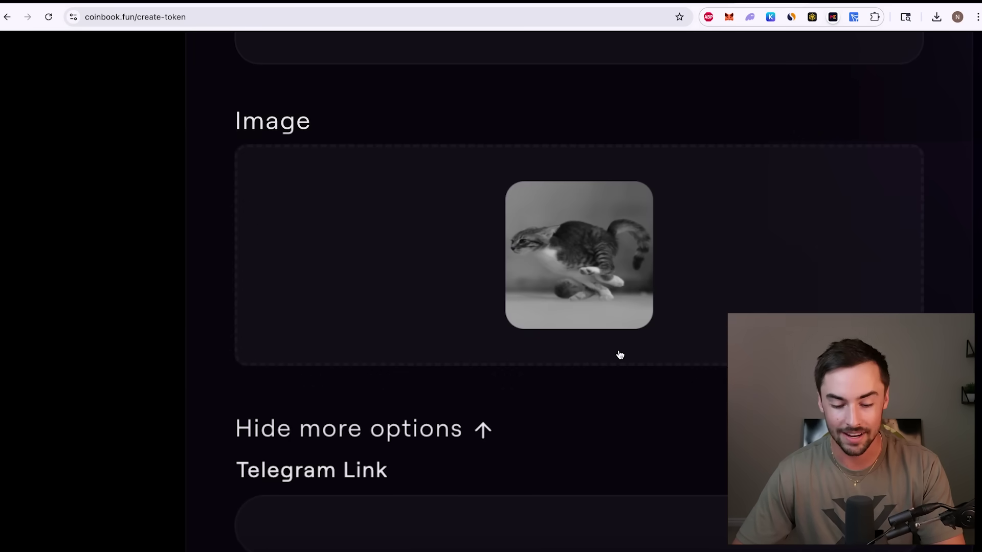
scroll(620, 354, "down", 5)
scroll(605, 276, "up", 1)
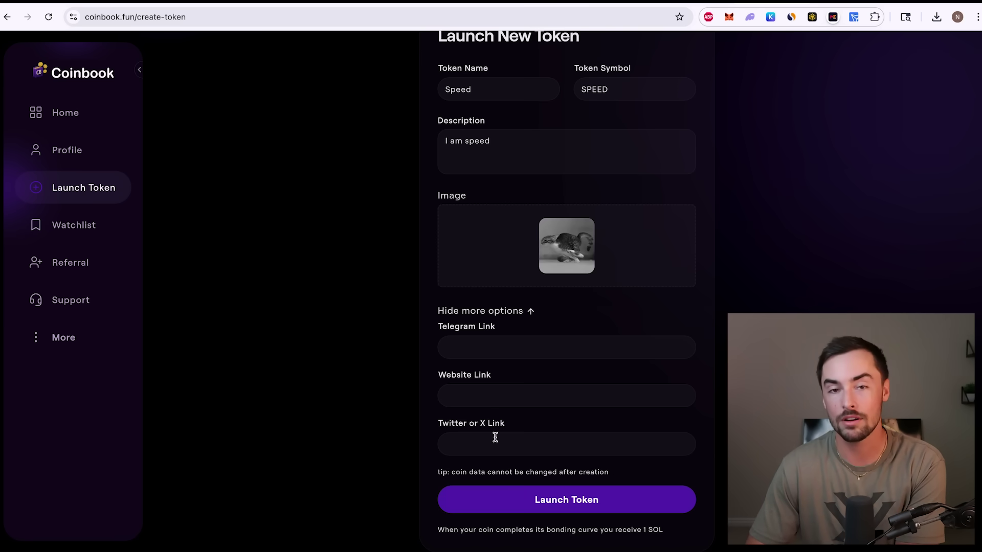
left_click(531, 312)
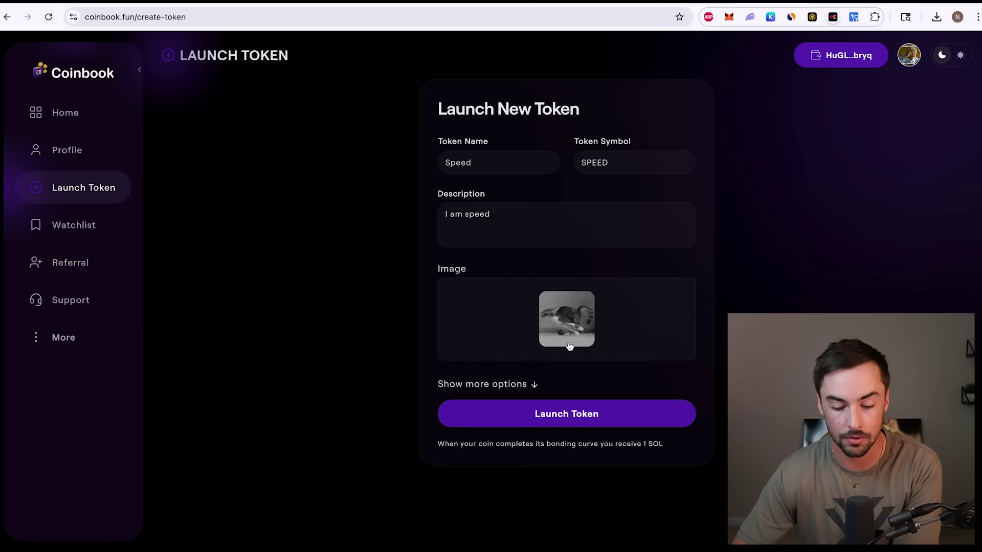
Start launching Speed and enter .03 SOL as the optional initial buy
left_click(563, 415)
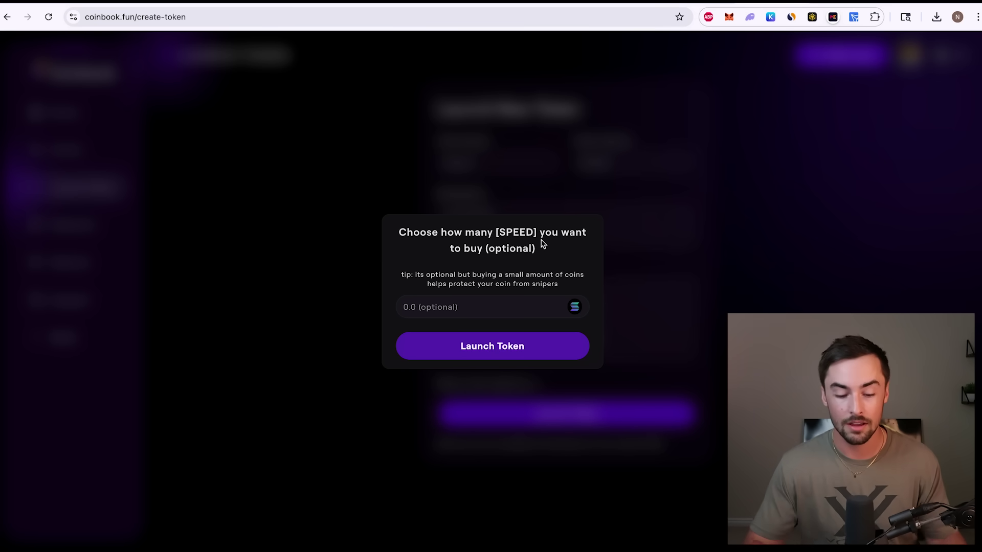
left_click(440, 307)
type(".03")
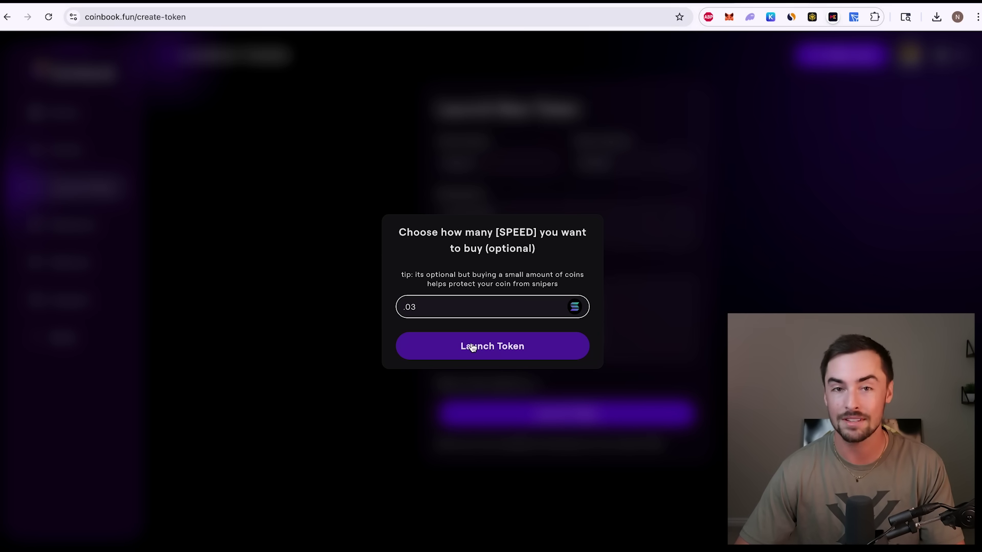
Launch SPEED with the .03 SOL initial buy and confirm the transaction in Phantom
left_click(472, 347)
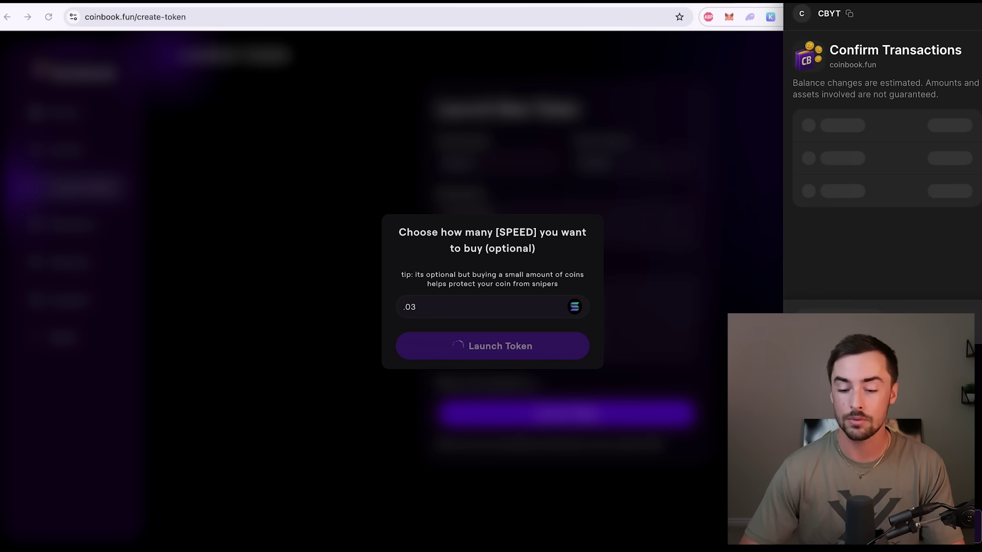
left_click_drag(916, 1, 735, 75)
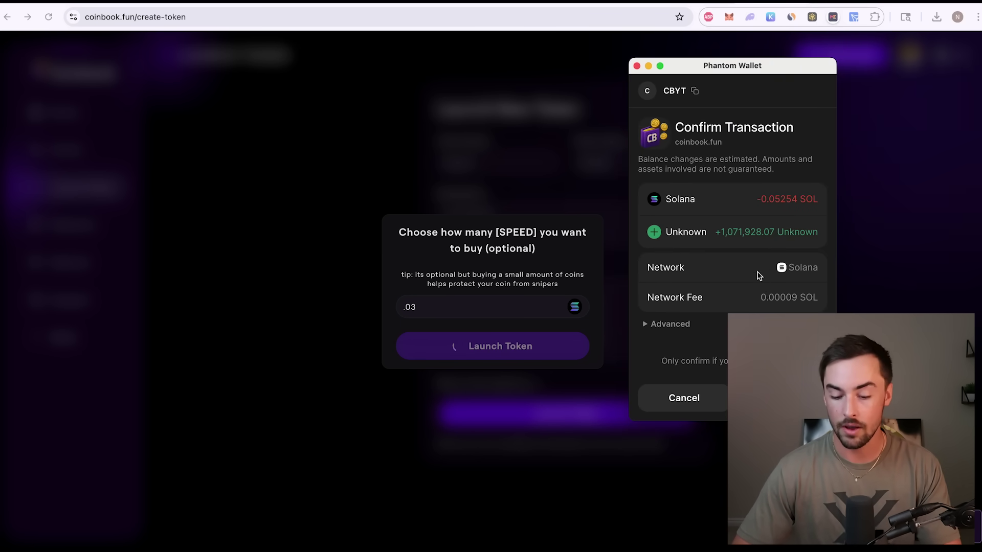
left_click(783, 398)
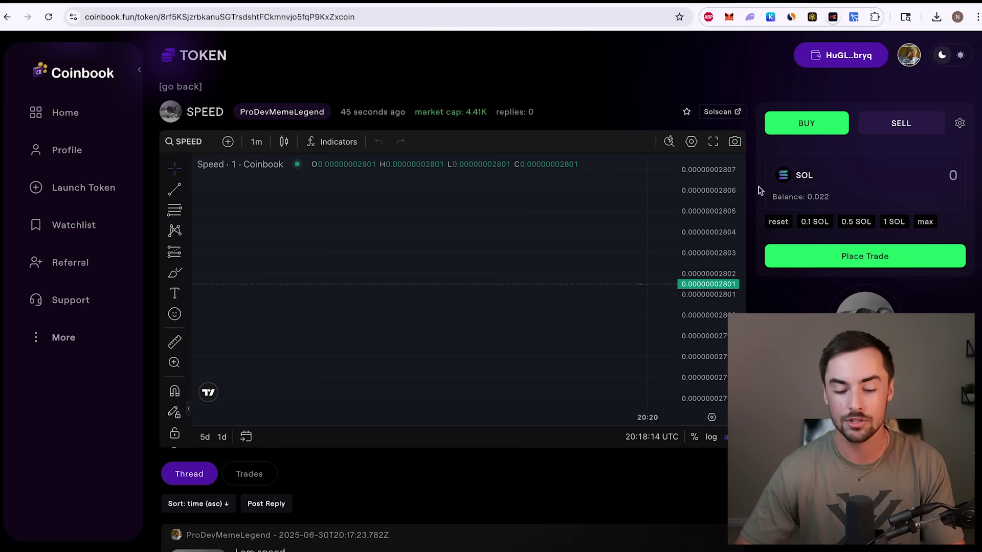
Look over the new SPEED token page and its web address
scroll(759, 190, "down", 1)
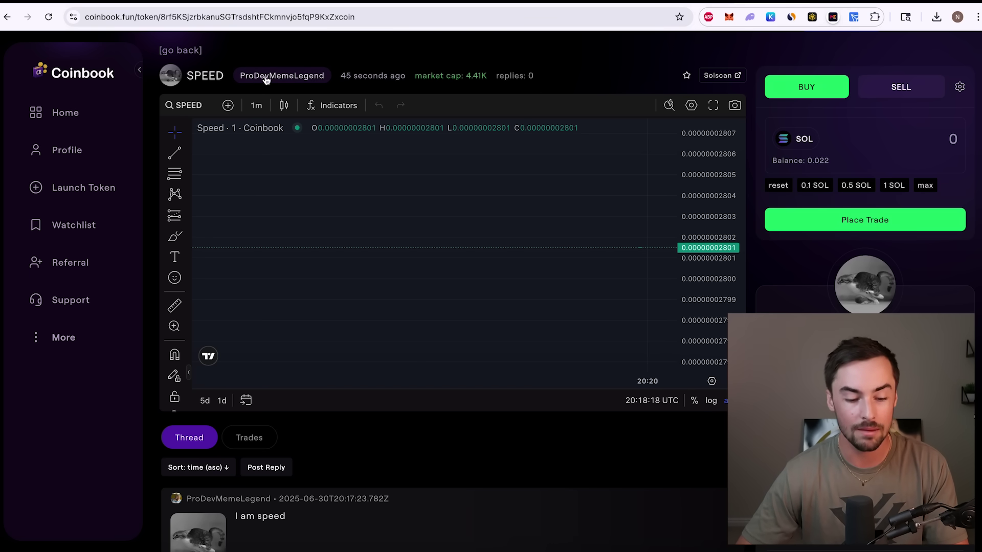
scroll(300, 85, "up", 1)
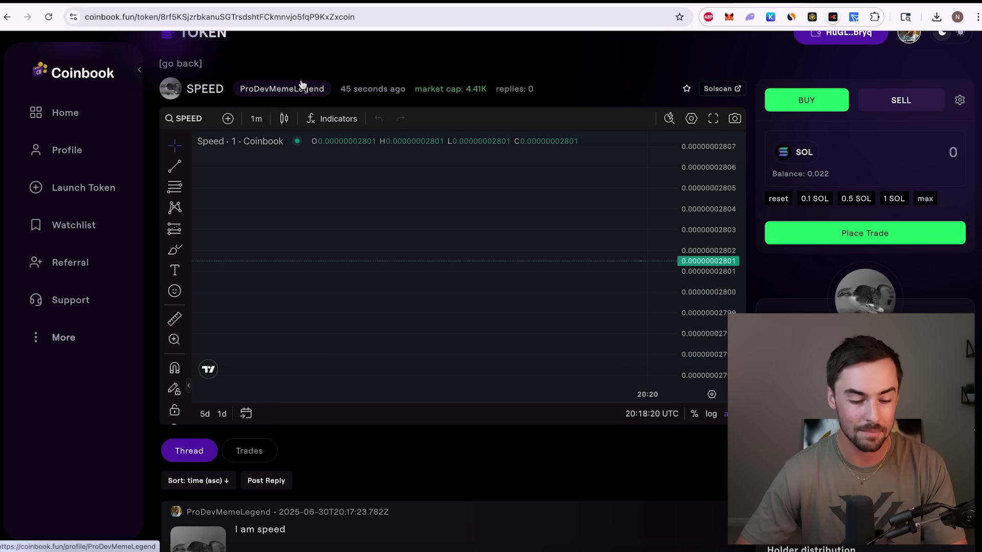
left_click(223, 16)
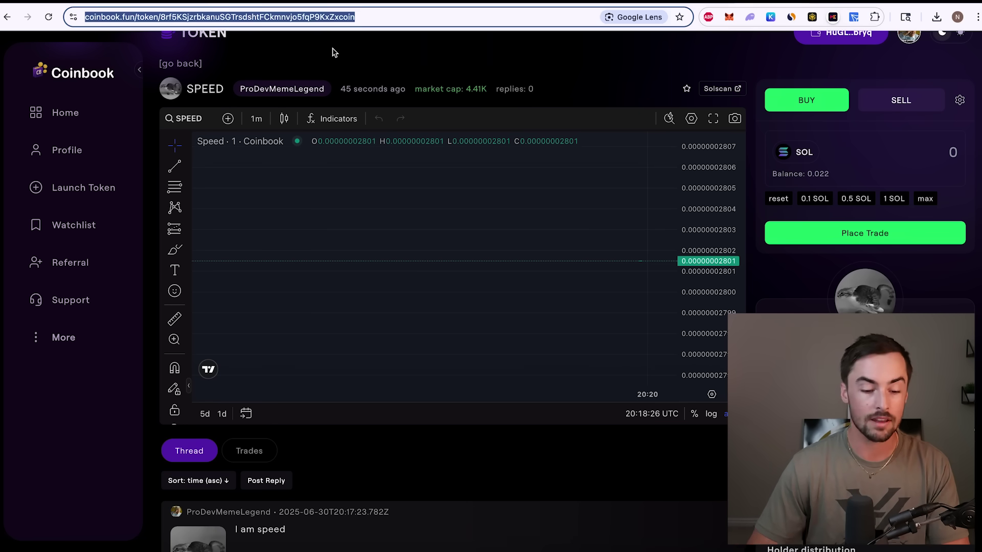
left_click(372, 53)
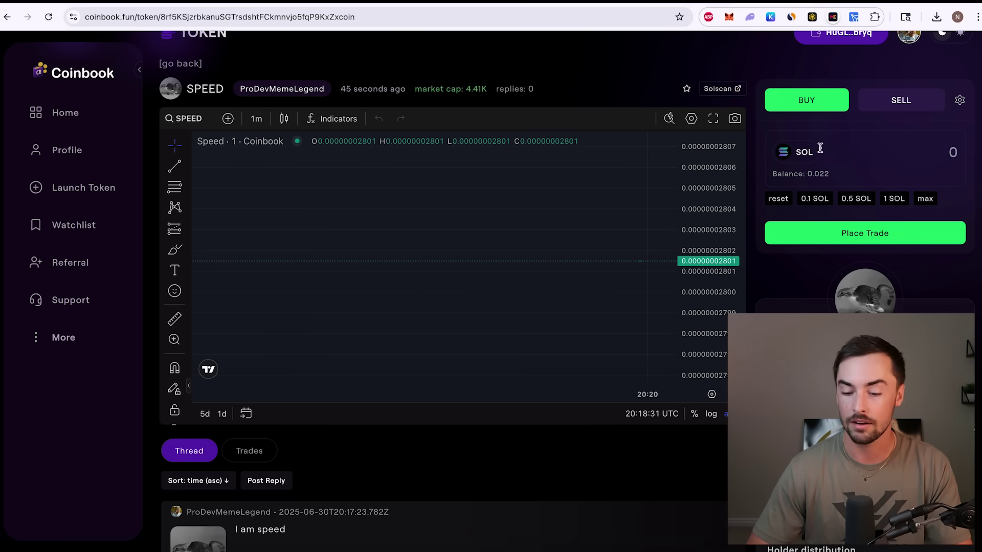
scroll(868, 126, "up", 1)
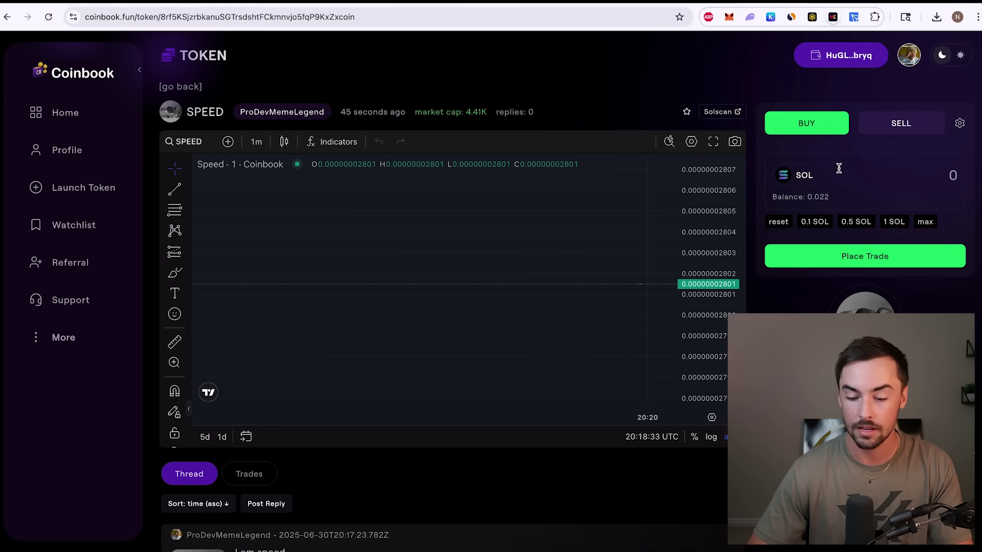
On the SELL tab, fill in the full 1,071,928.07 SPEED balance, quoting 0.03 SOL
left_click(901, 126)
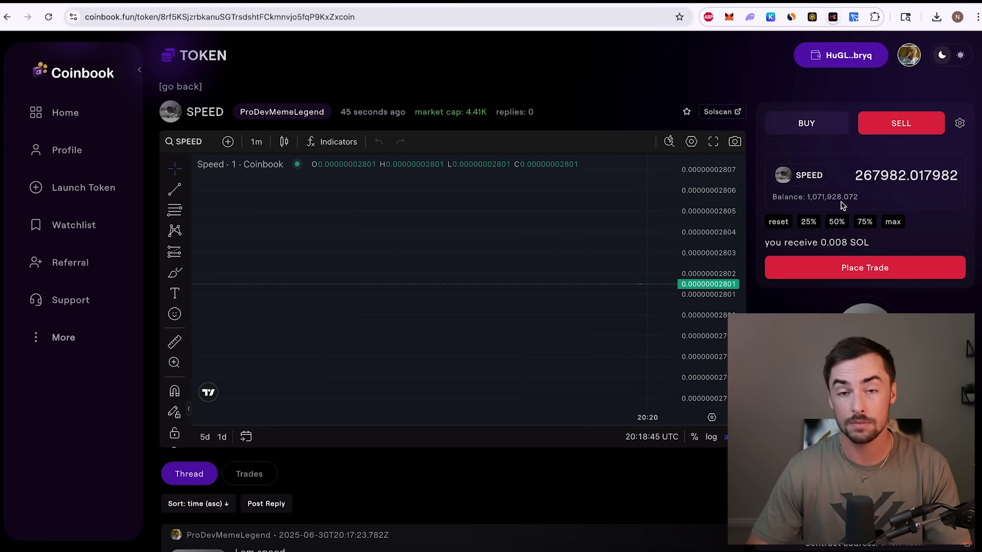
left_click_drag(807, 197, 858, 197)
left_click(855, 197)
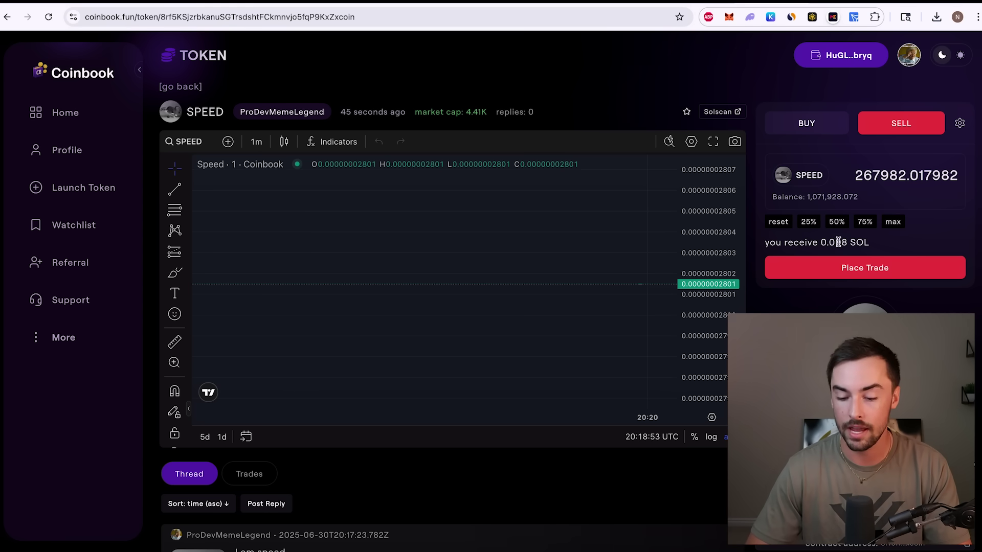
left_click(896, 224)
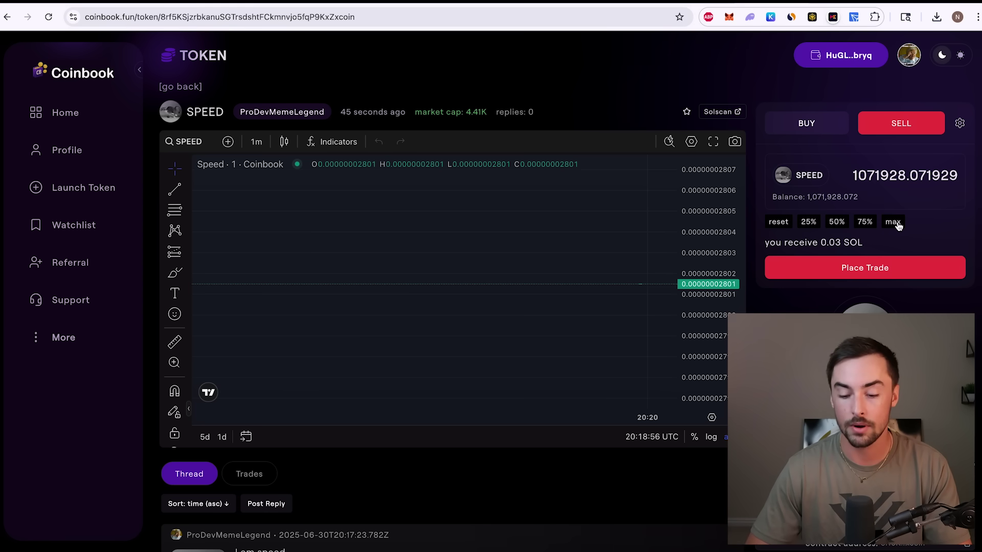
left_click_drag(831, 243, 841, 244)
left_click(841, 244)
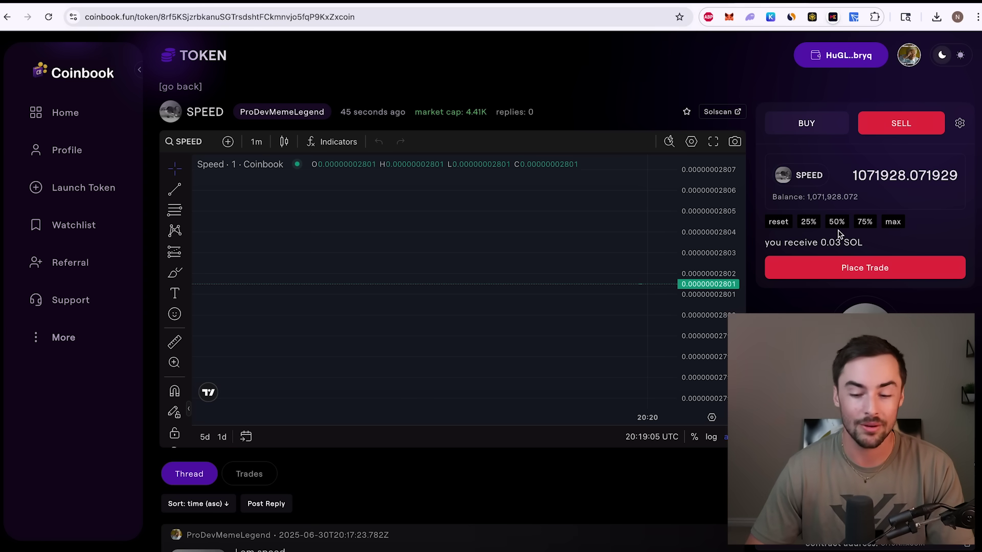
Switch the SPEED trade panel to BUY and highlight the bonding curve progress figure
left_click(824, 125)
scroll(820, 103, "down", 3)
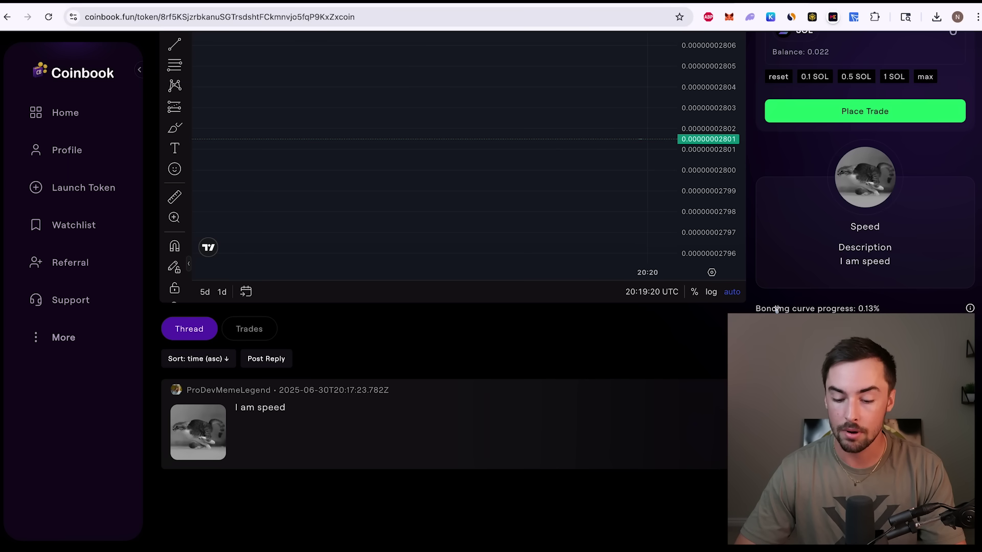
left_click_drag(758, 310, 880, 309)
left_click(757, 308)
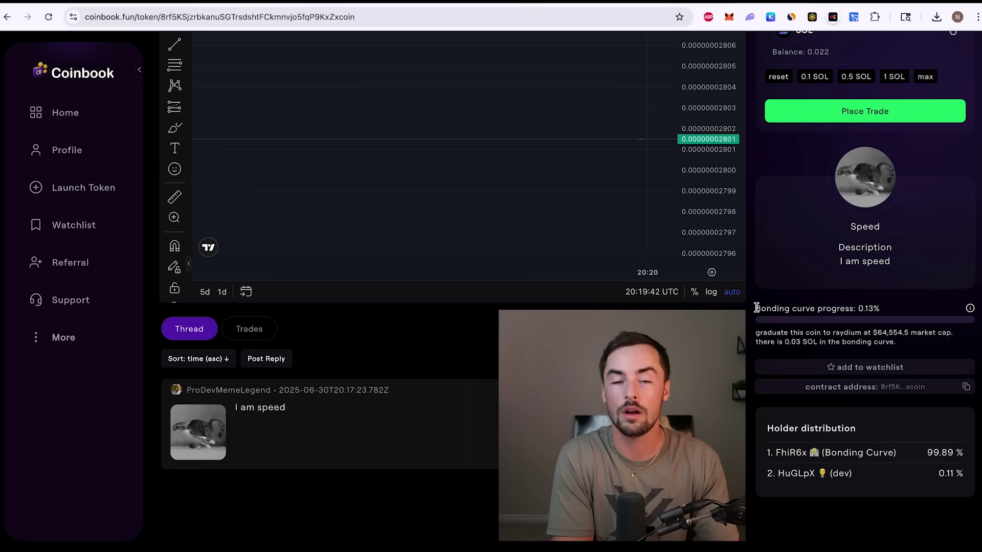
Highlight the 'Bonding curve progress' label and the progress and graduation note text
left_click_drag(757, 309, 853, 308)
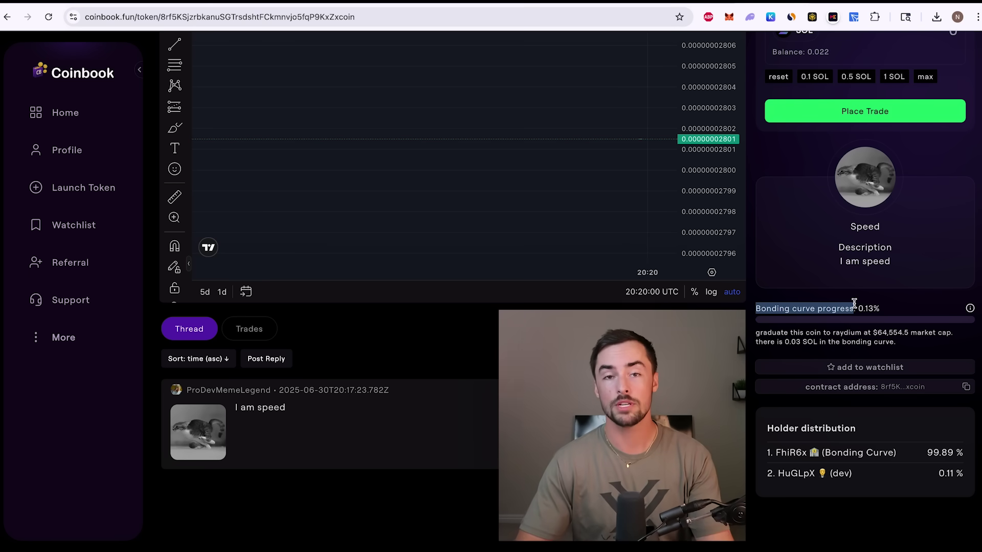
left_click(854, 304)
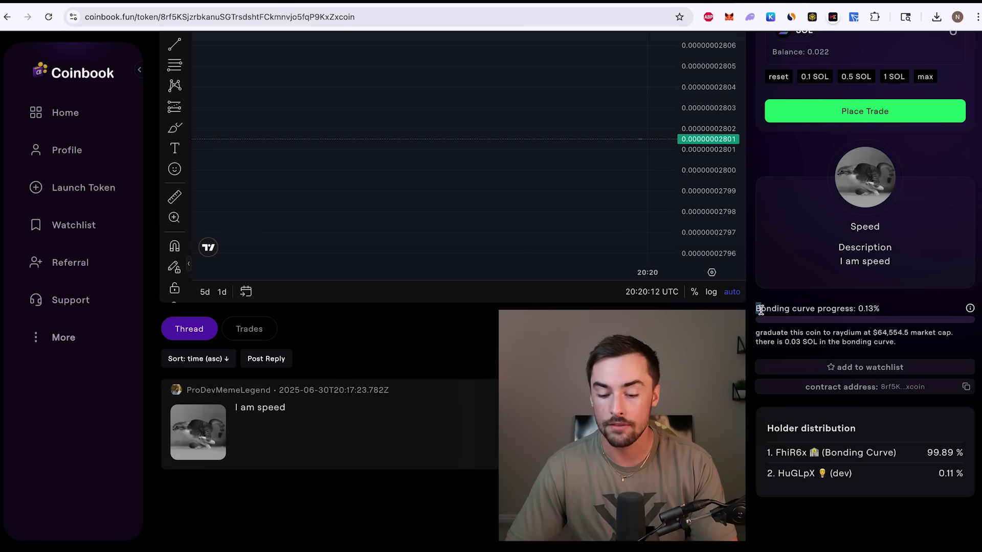
left_click_drag(757, 309, 820, 309)
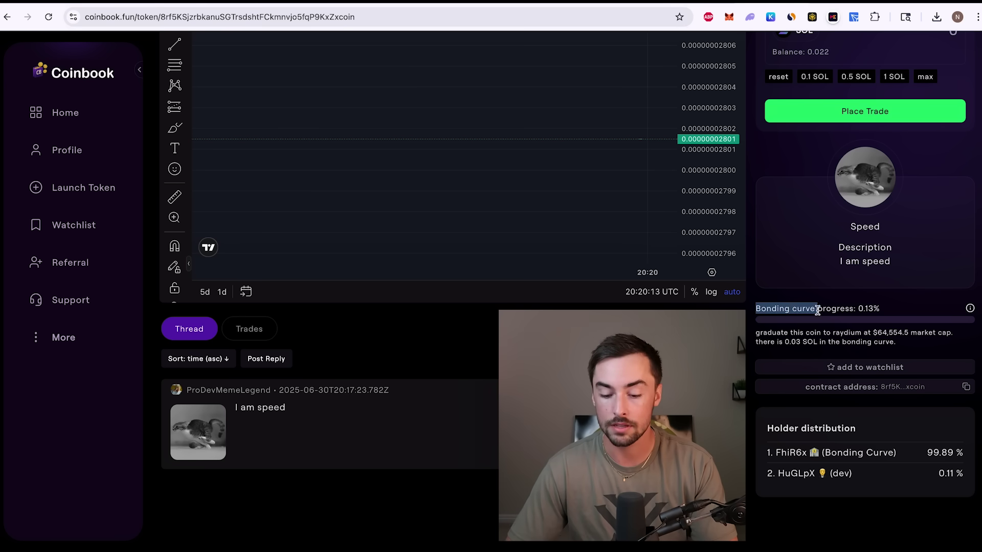
left_click(787, 309)
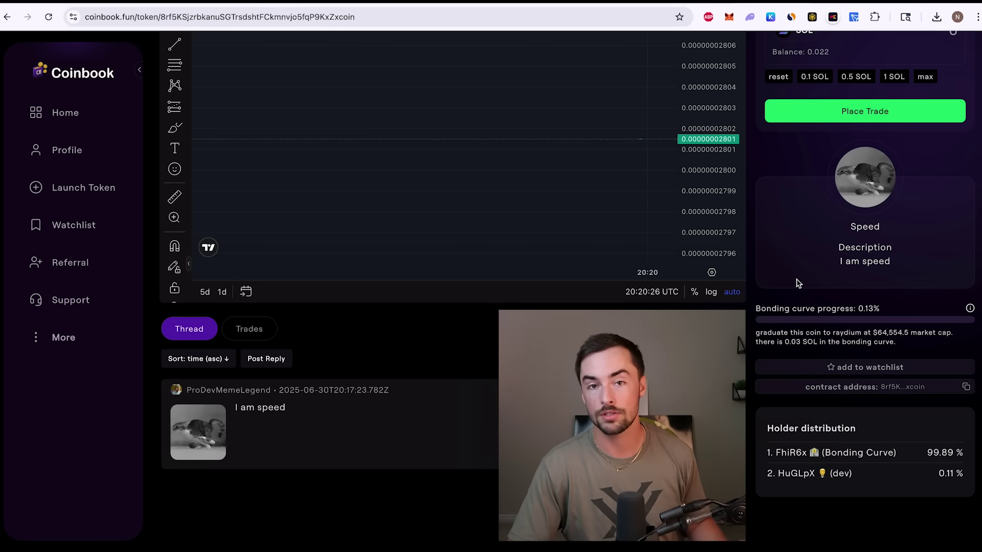
scroll(797, 282, "up", 1)
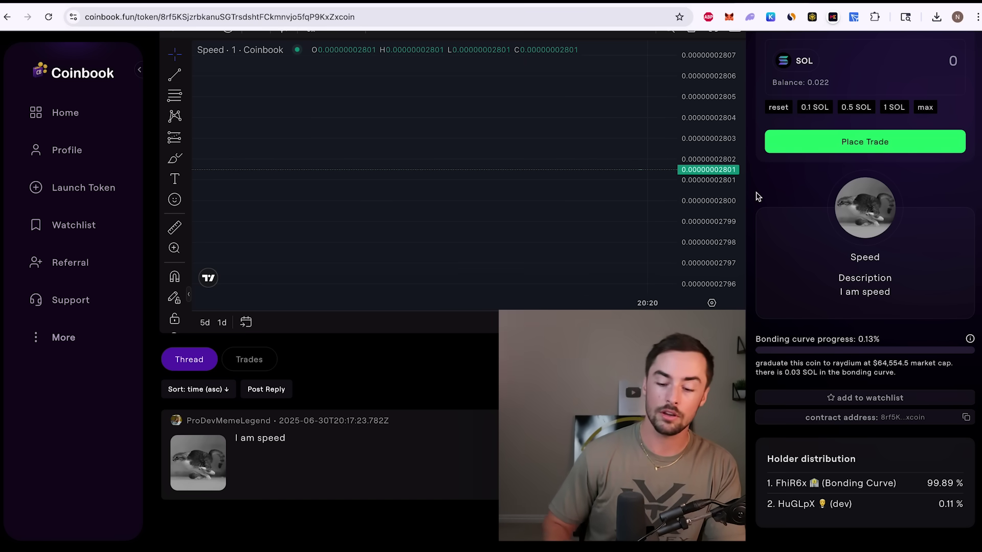
left_click_drag(756, 341, 898, 373)
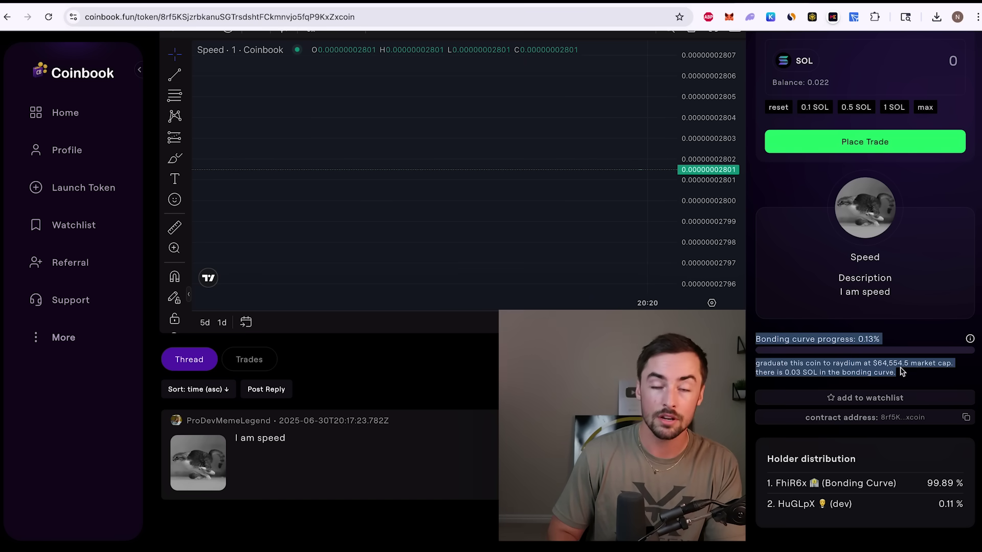
left_click(757, 342)
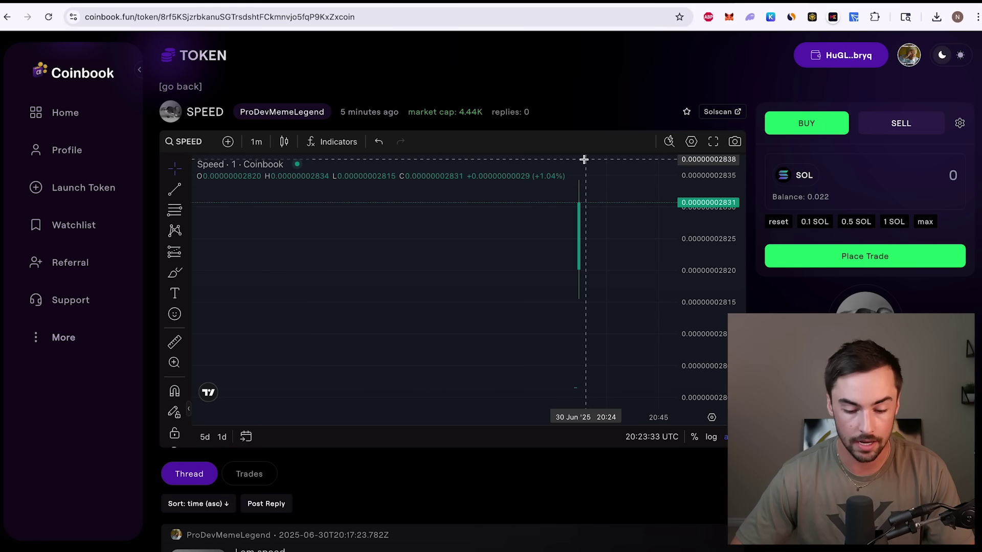
Return to the Coinbook homepage and sort tokens by 'sort: creation time'
scroll(338, 153, "down", 3)
left_click(100, 81)
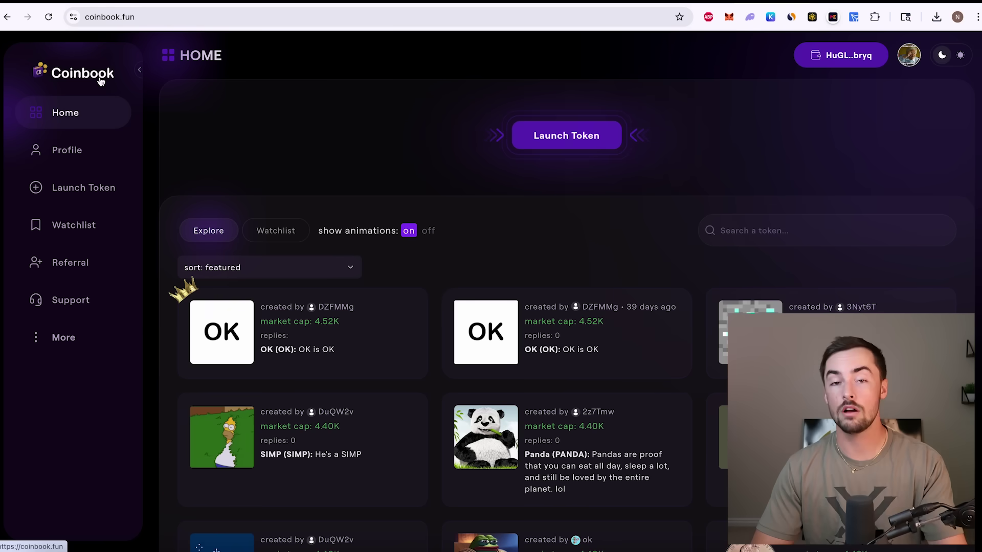
left_click(228, 268)
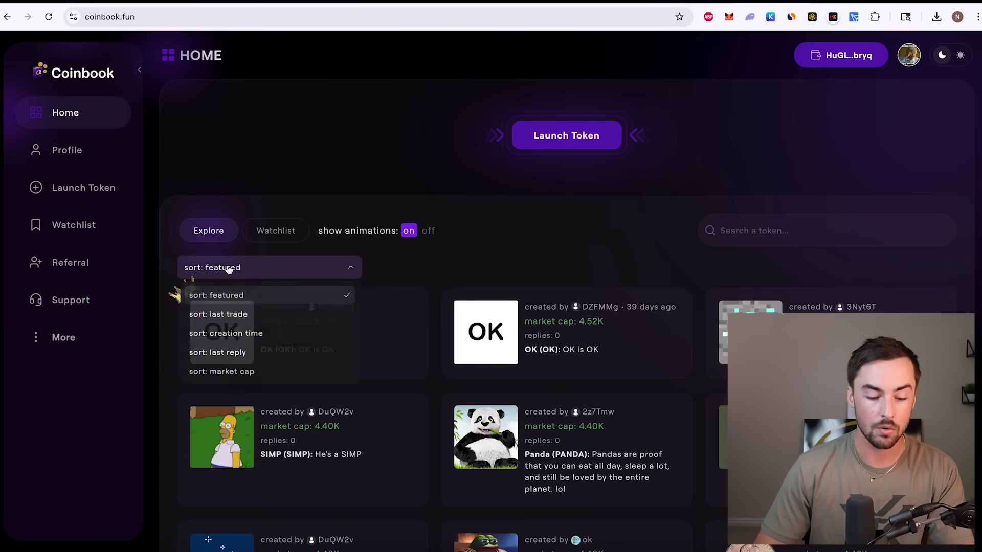
left_click(257, 337)
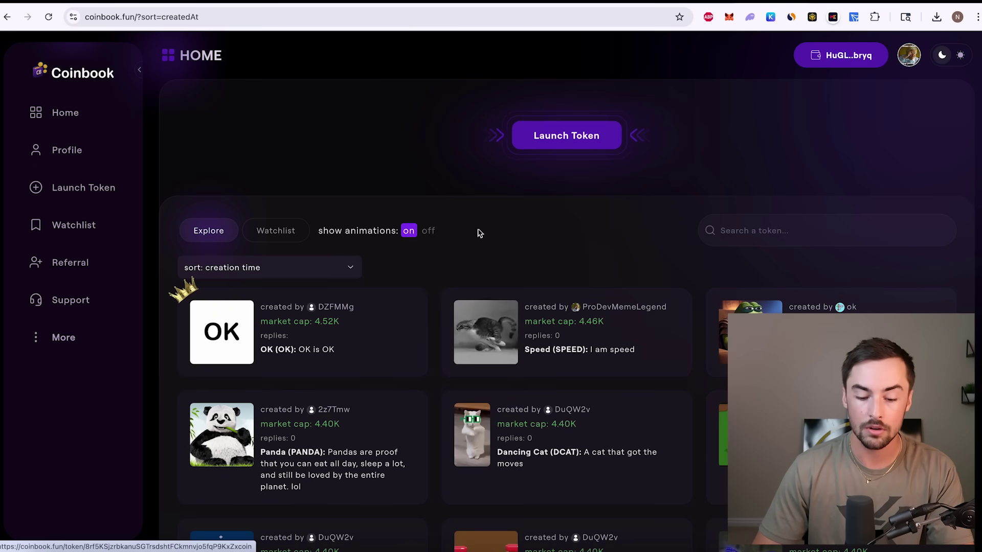